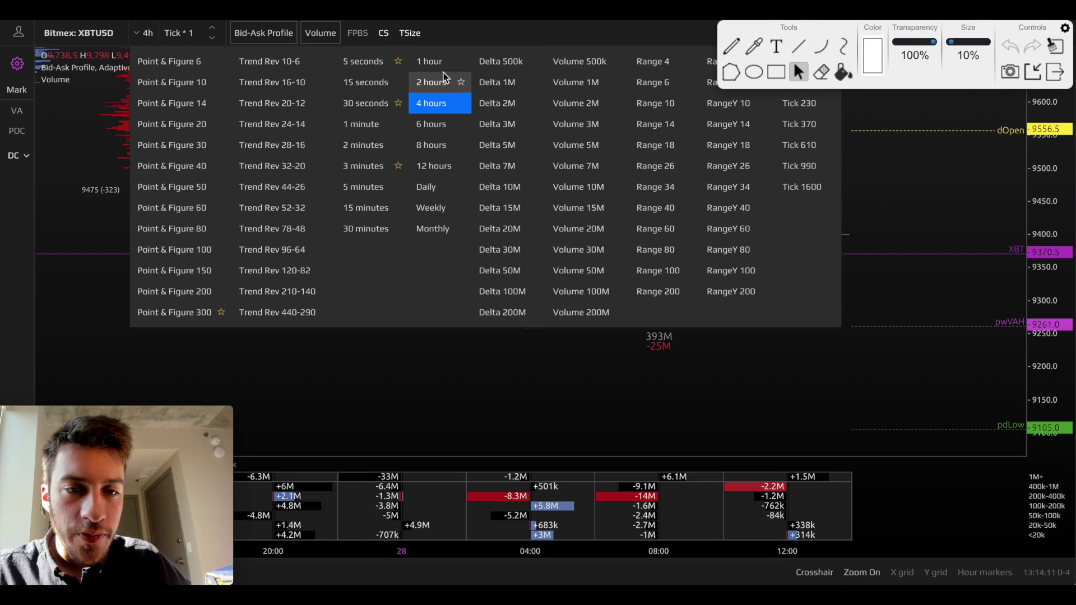
Set the XBTUSD footprint chart to the 1-hour timeframe and enlarge the latest 28 October bid-ask profiles.
scroll(809, 287, up, 4)
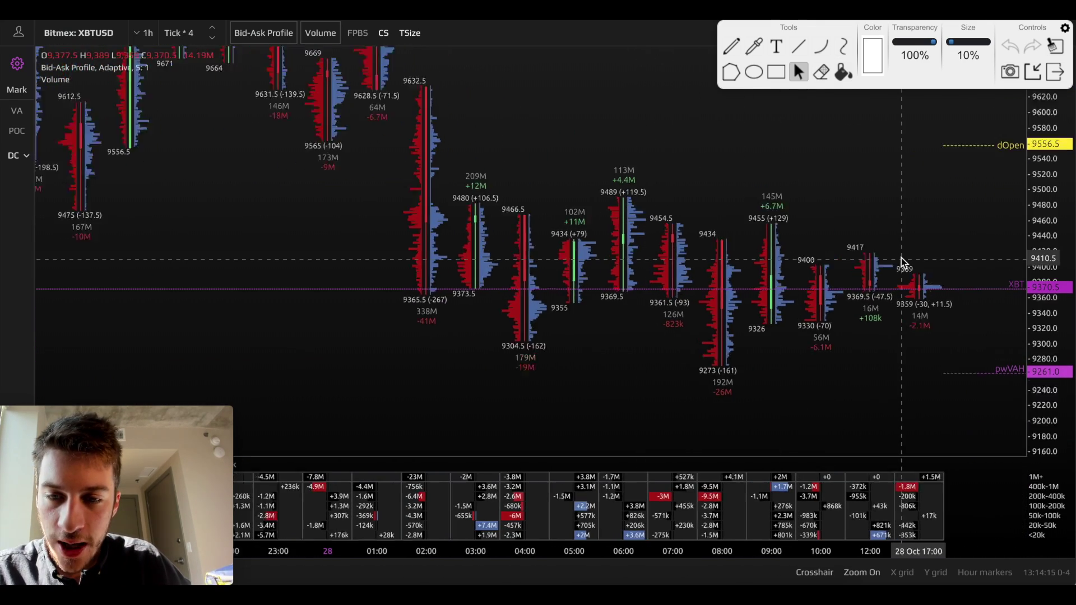
scroll(902, 258, up, 5)
drag(718, 196, 648, 221)
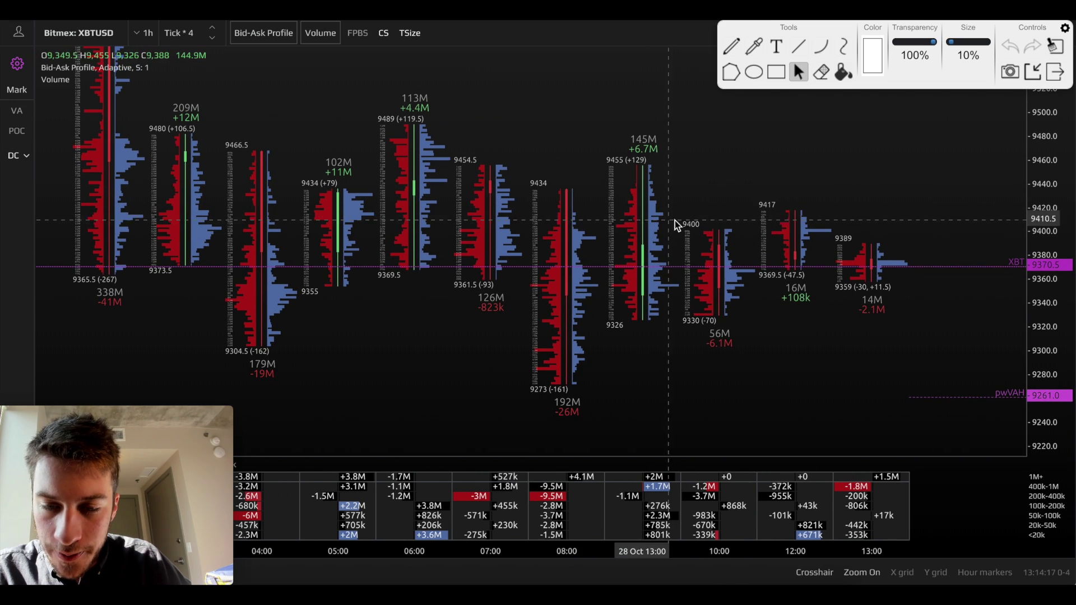
drag(800, 303, 819, 313)
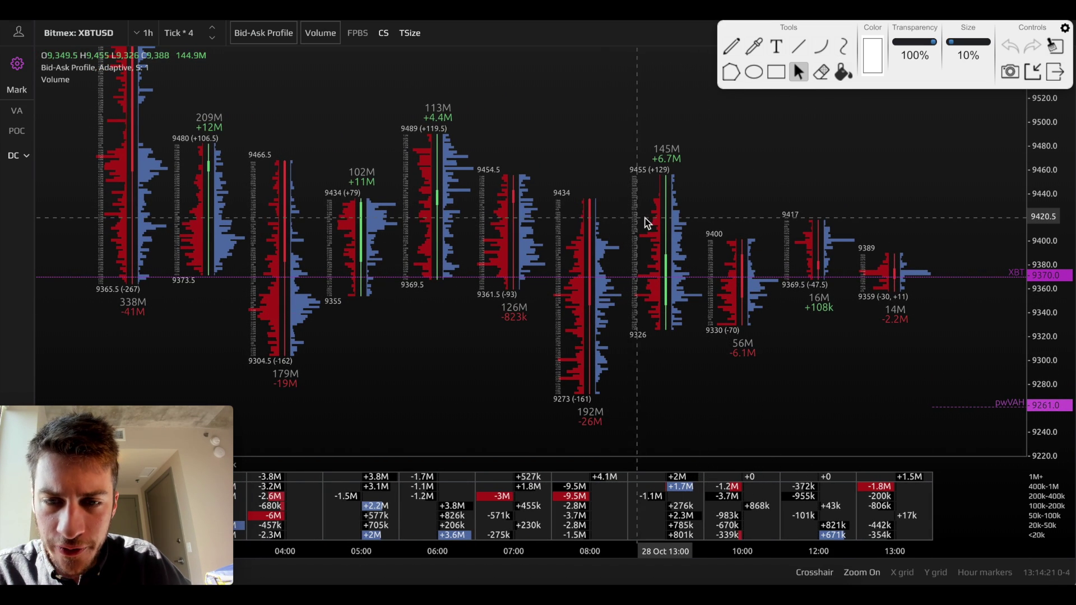
Examine the hourly bid-ask profiles of 28 October, comparing volume at the highs and lows of the range.
scroll(566, 171, left, 3)
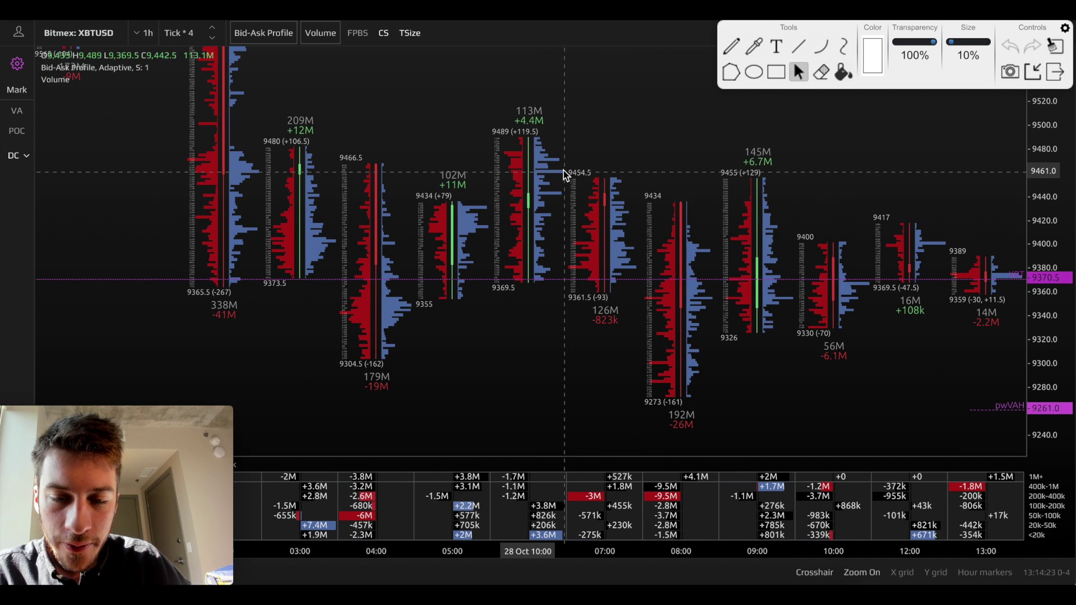
drag(565, 174, 552, 173)
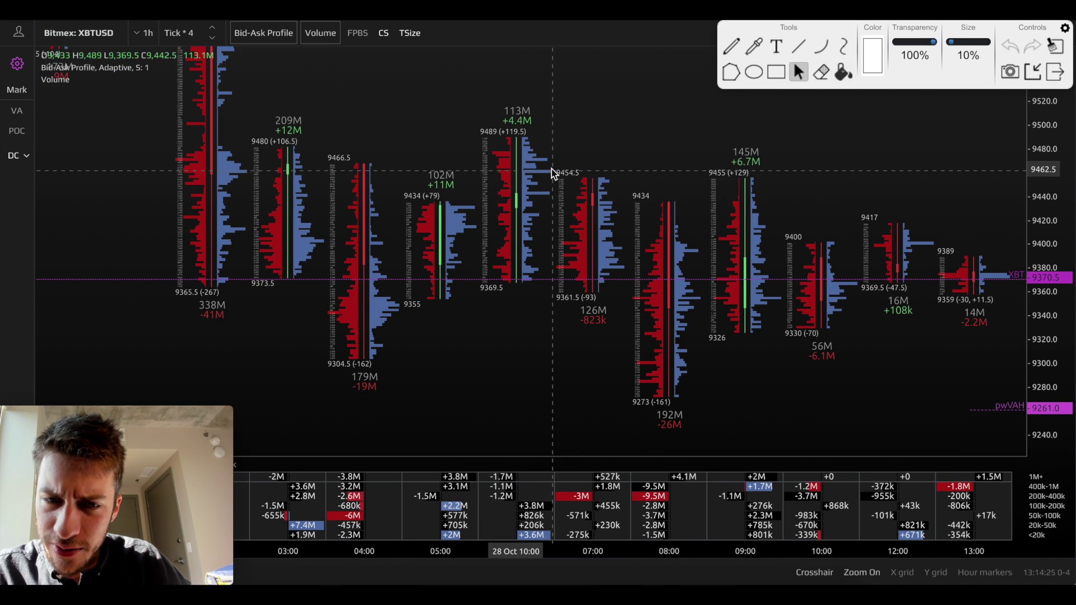
scroll(644, 221, right, 4)
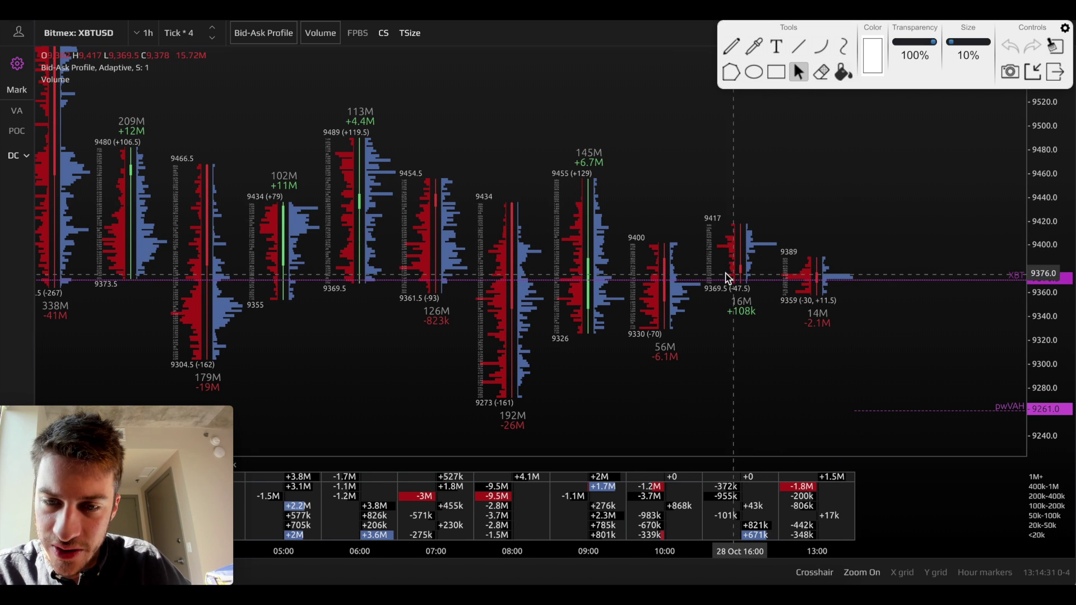
drag(733, 218, 750, 217)
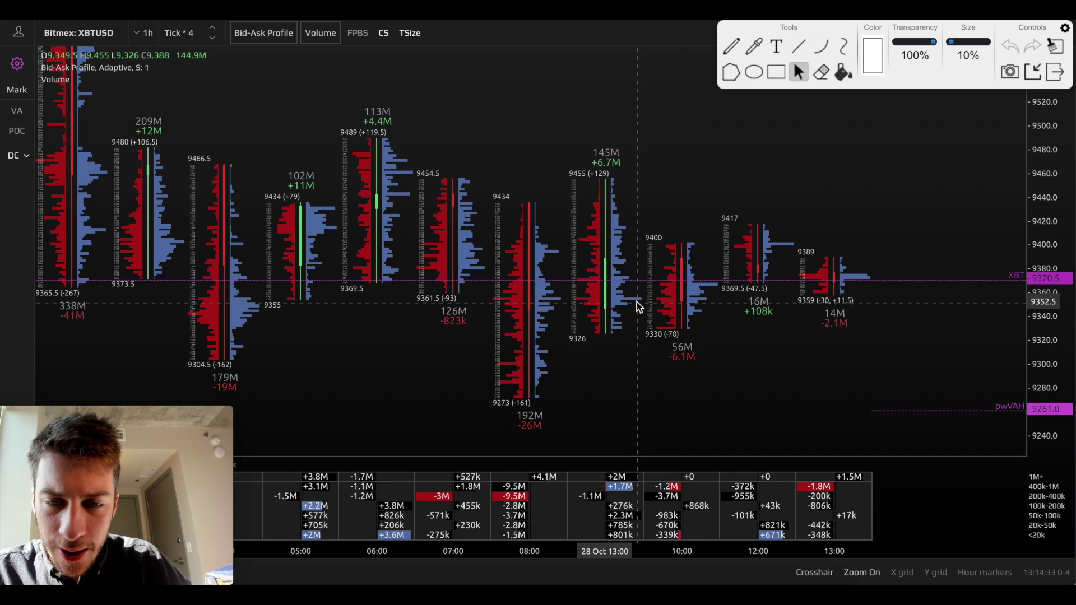
drag(638, 298, 658, 298)
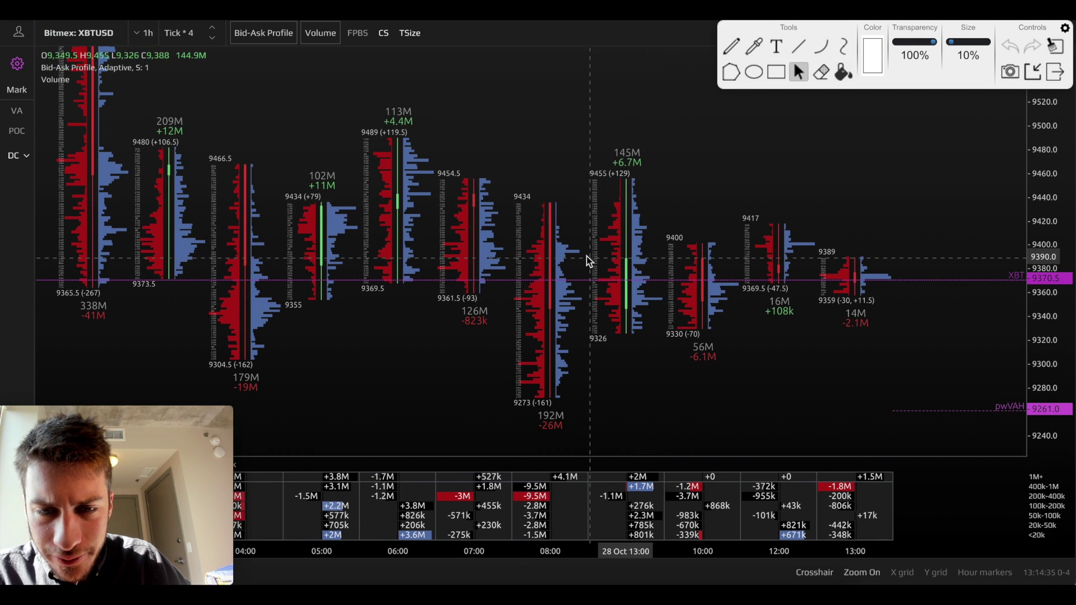
drag(574, 252, 660, 255)
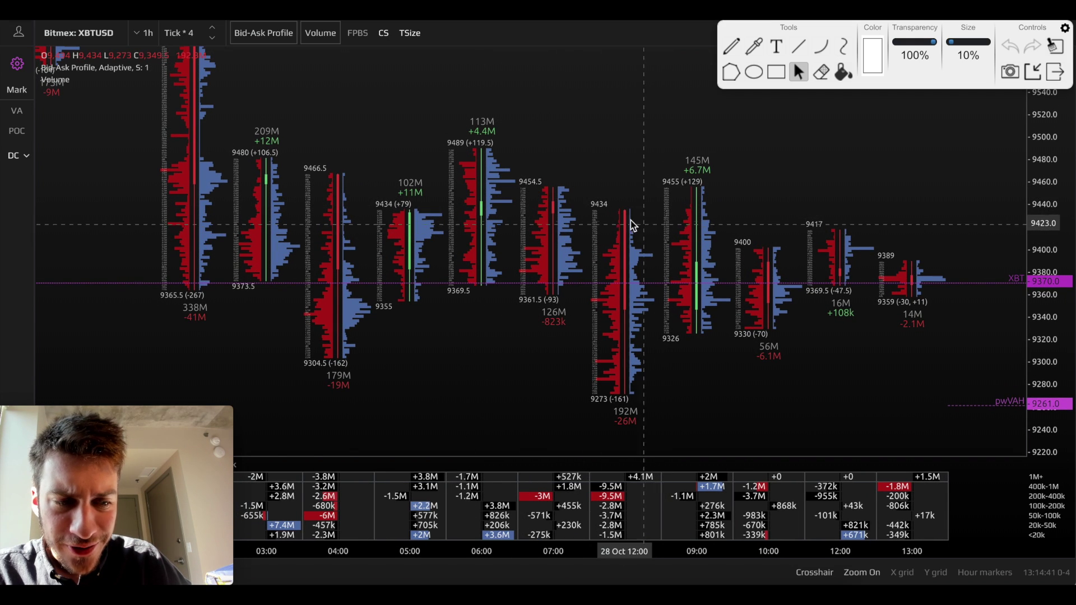
scroll(677, 241, down, 2)
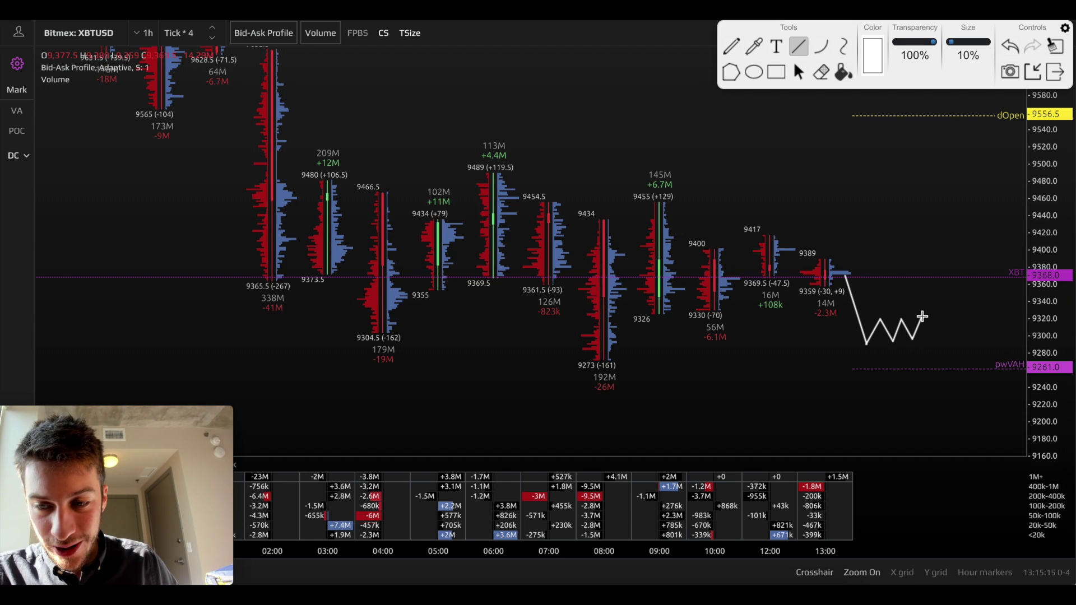
Undo the zigzag price path beside the last profile, and mark the upper part of the 06:00 profile with an arrow.
click(1010, 51)
click(1011, 51)
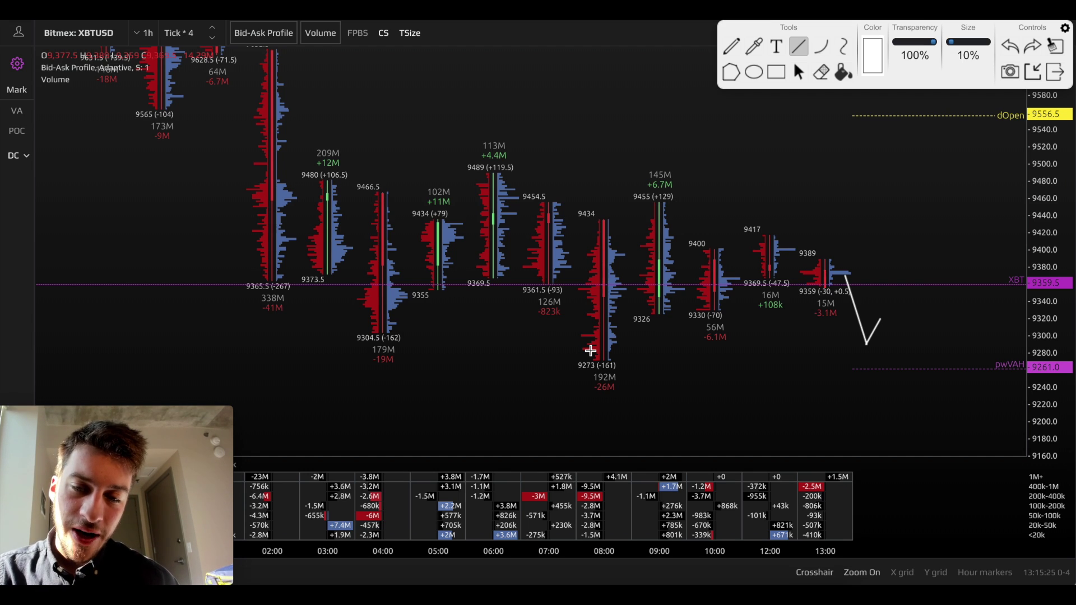
click(1011, 48)
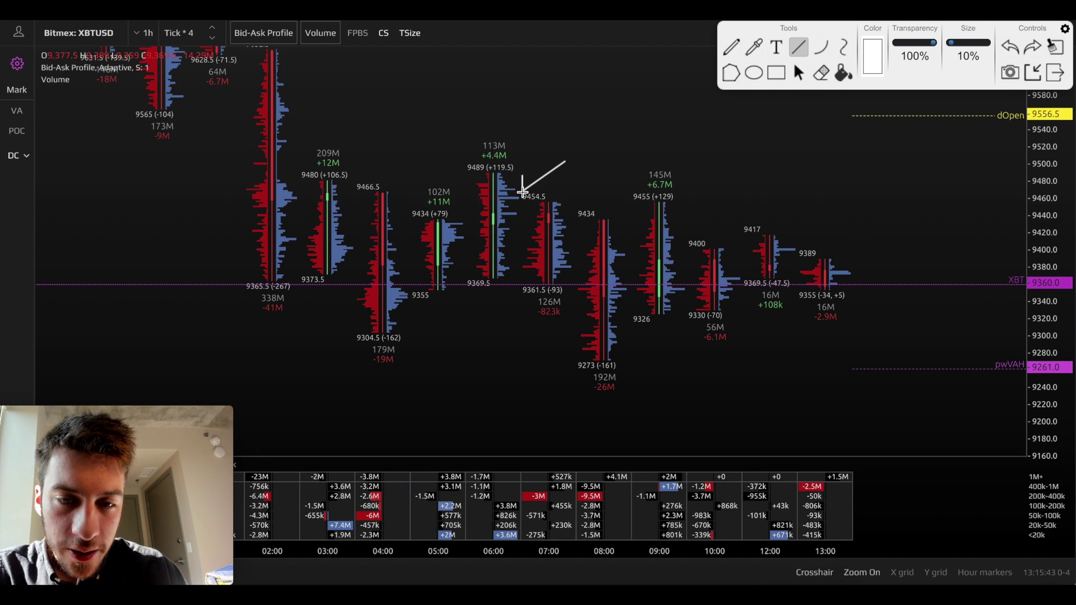
click(800, 72)
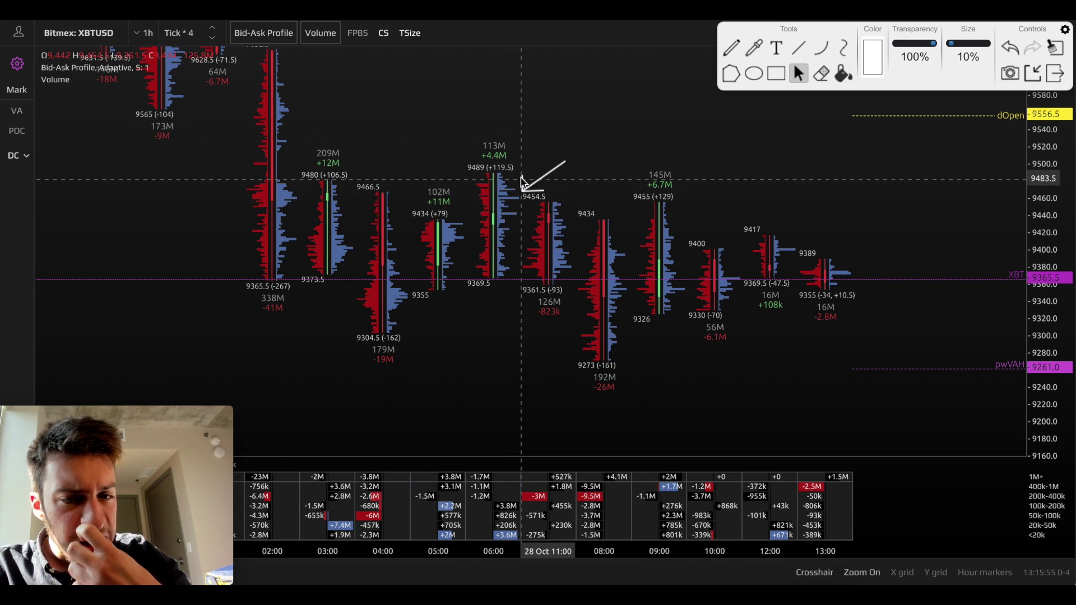
Switch to the TradingView chart and draw a rectangle from the 06:50 high at 9489.5 down to 9465.5, ending around 13:30.
key(alt+Tab)
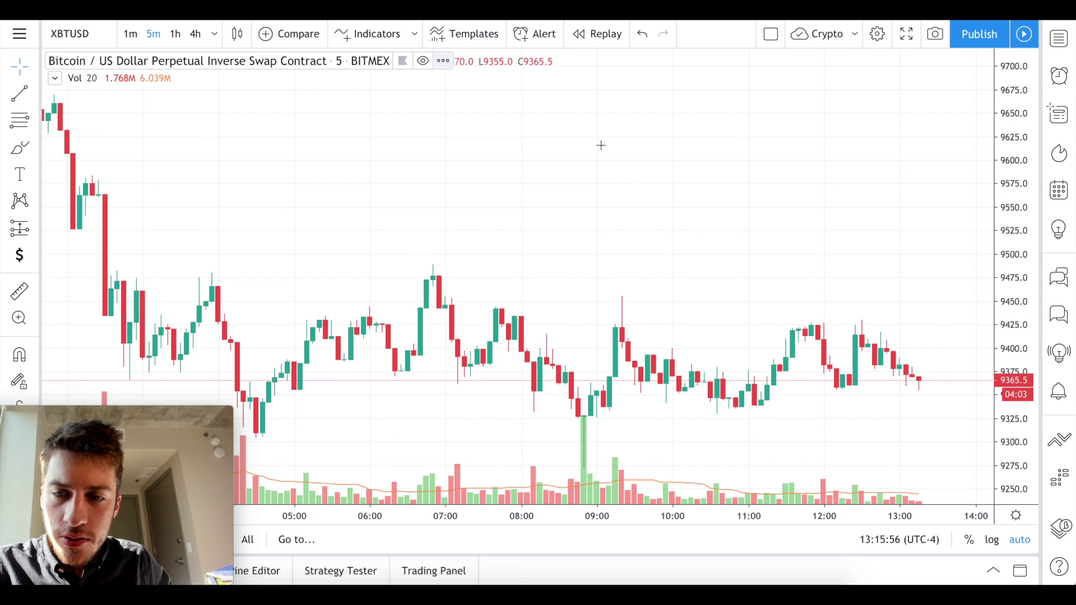
scroll(597, 196, down, 1)
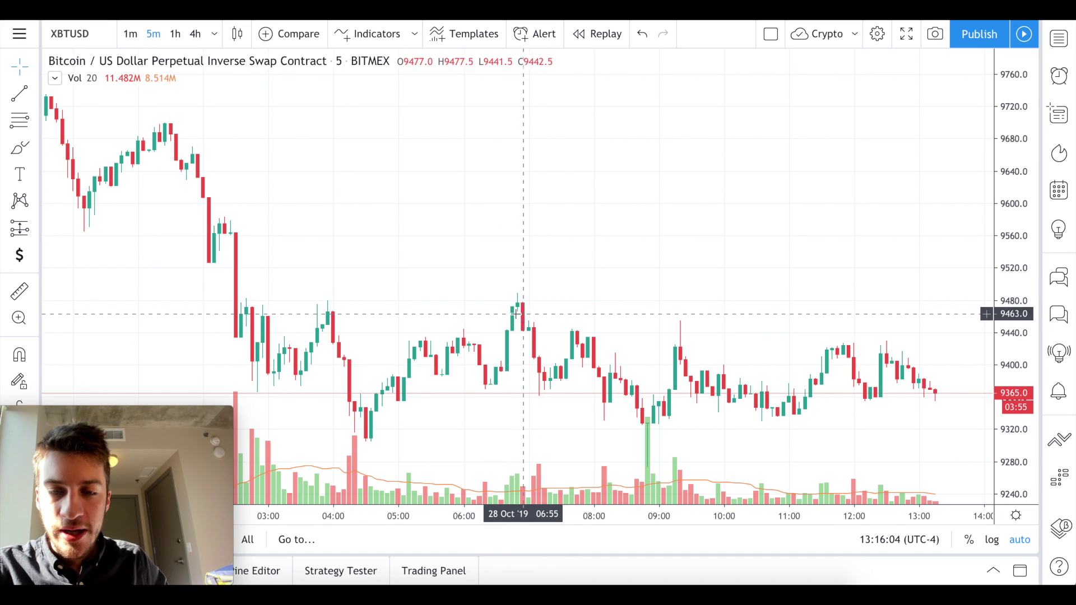
scroll(716, 251, down, 3)
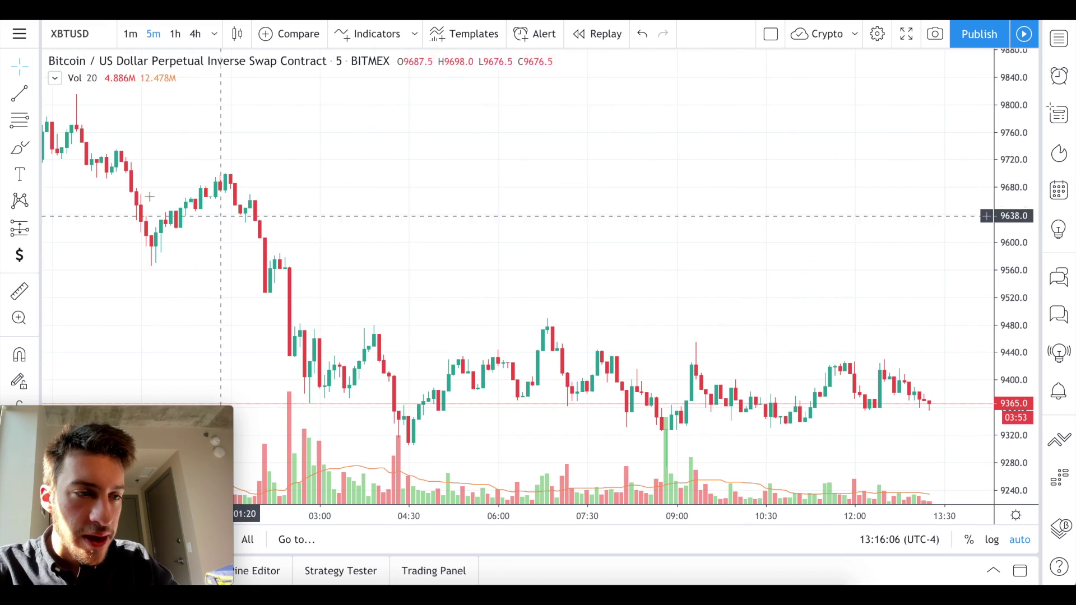
click(35, 148)
click(85, 181)
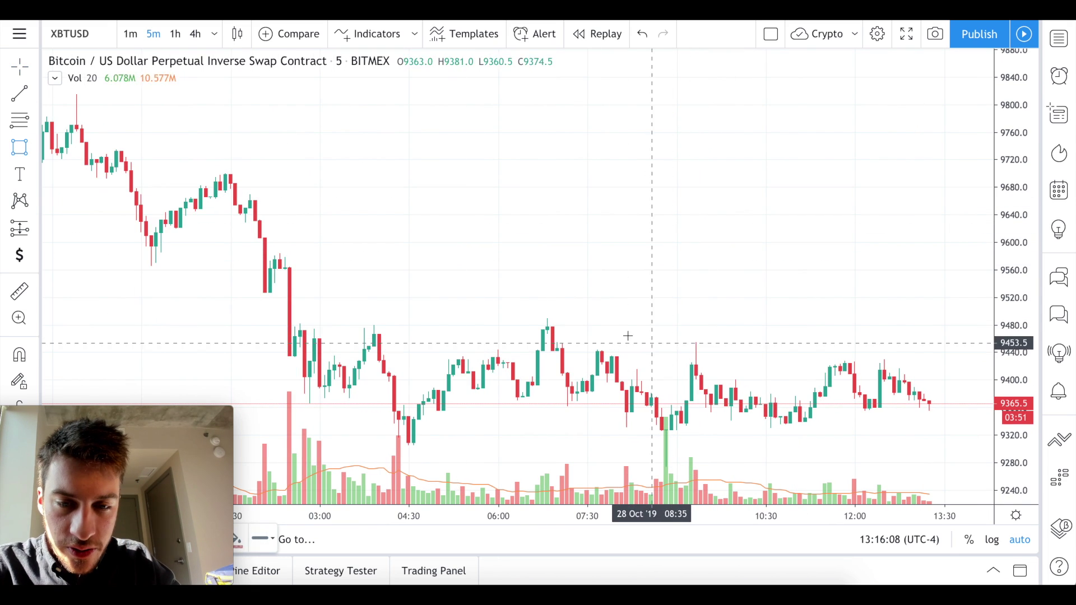
click(548, 318)
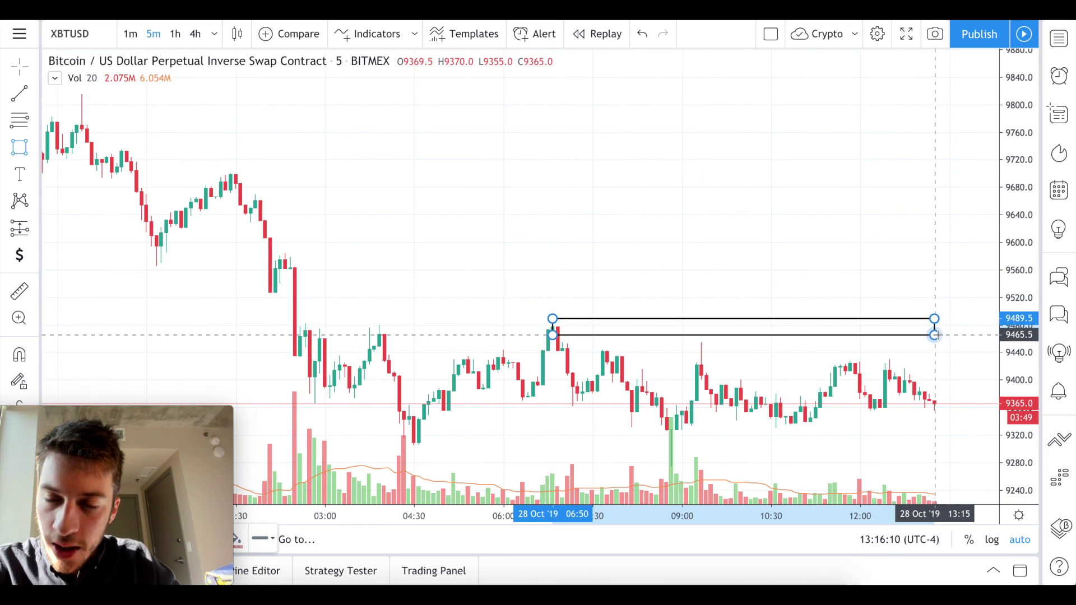
click(949, 335)
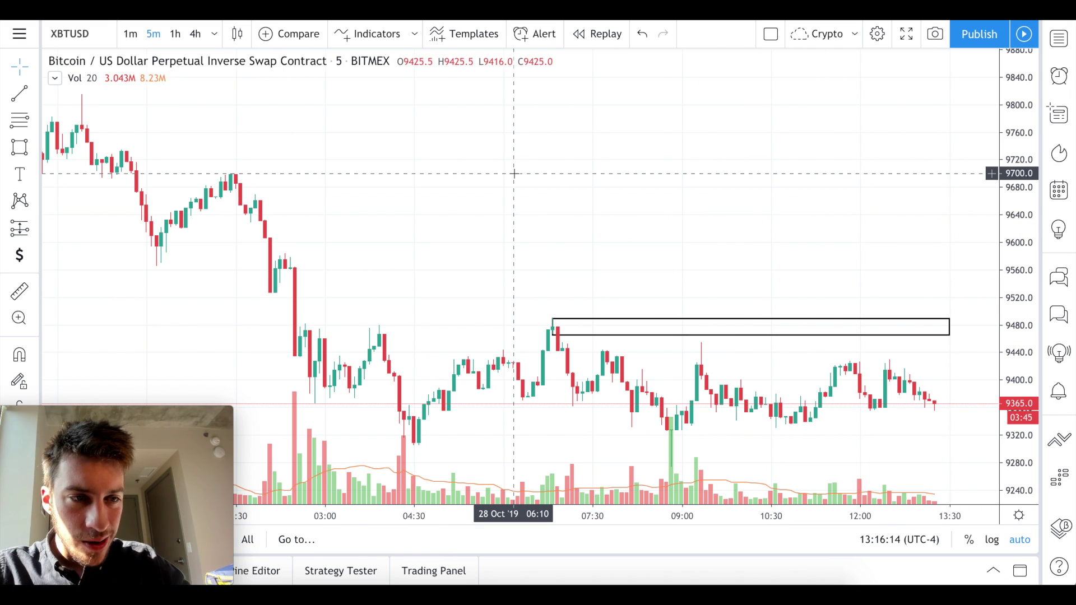
Draw a second rectangle under the range lows, from 9313.5 at 04:30 down to 9276, extending past the last candle.
click(19, 147)
scroll(785, 417, down, 1)
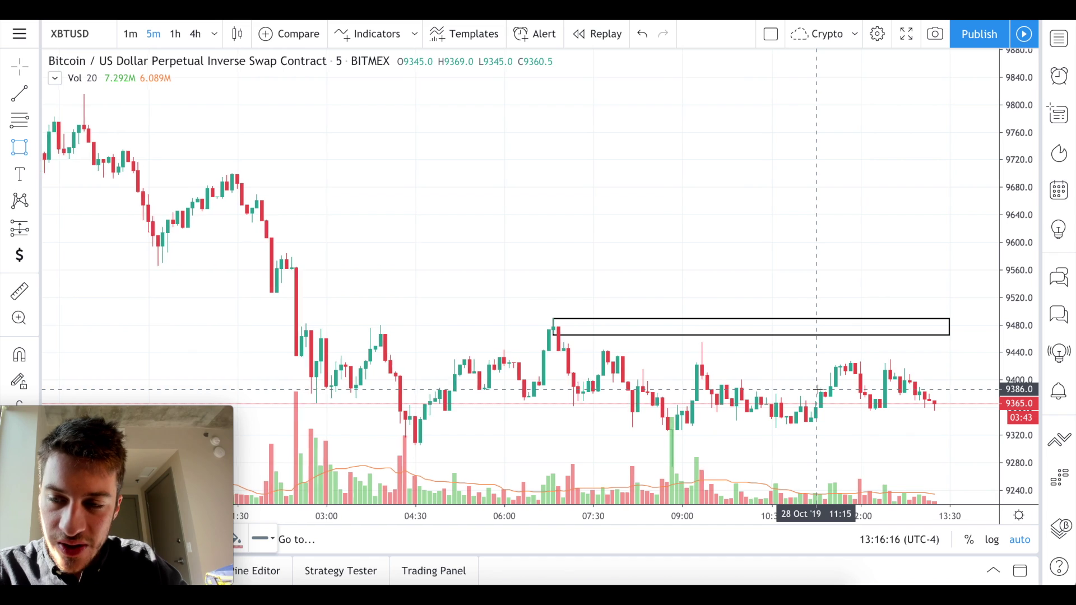
scroll(756, 419, down, 3)
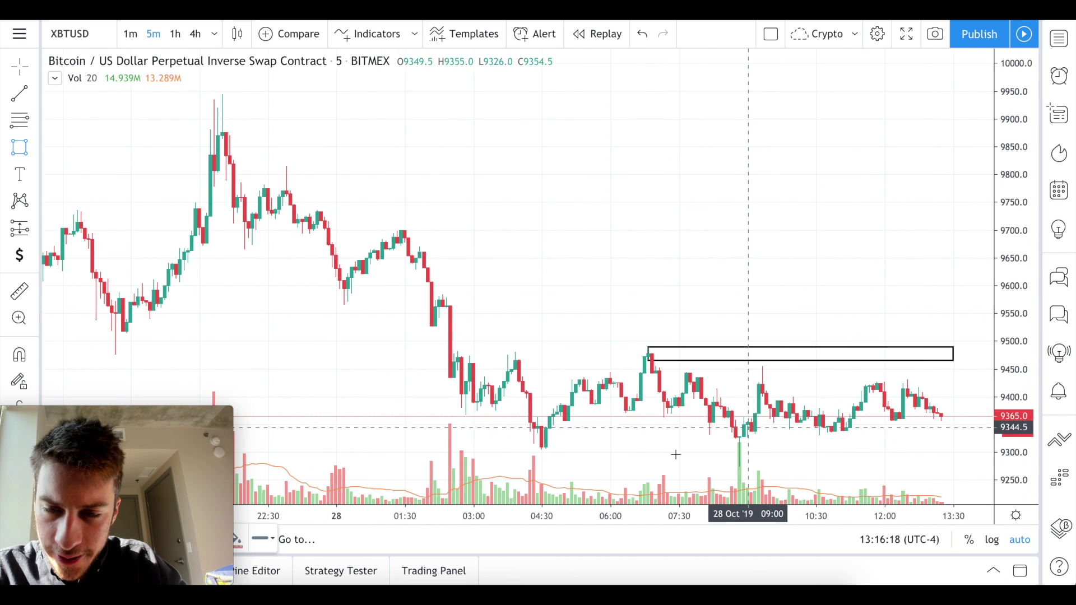
click(541, 445)
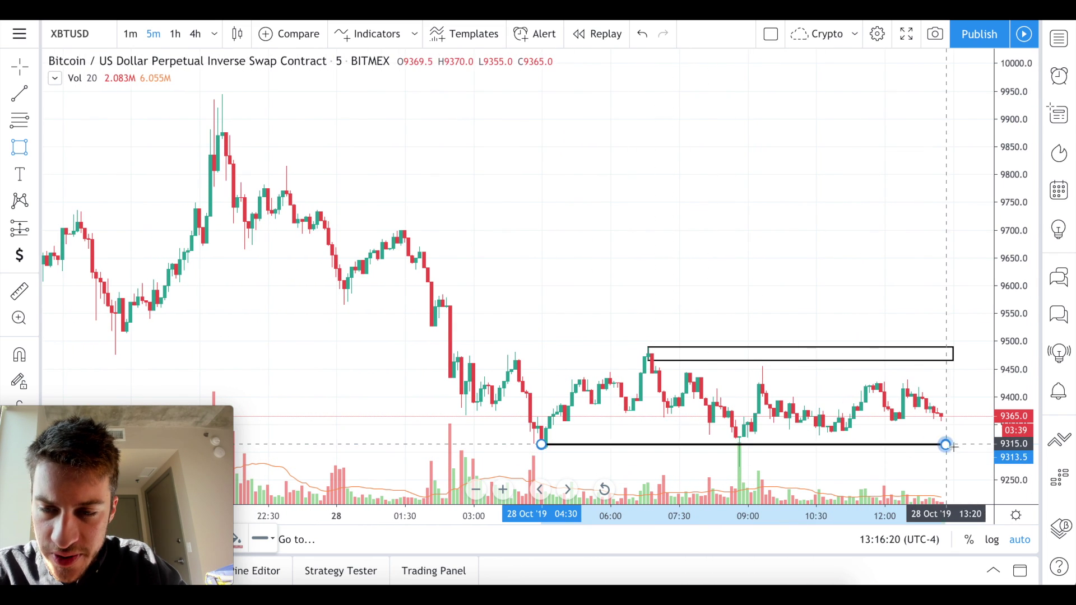
click(983, 466)
click(987, 465)
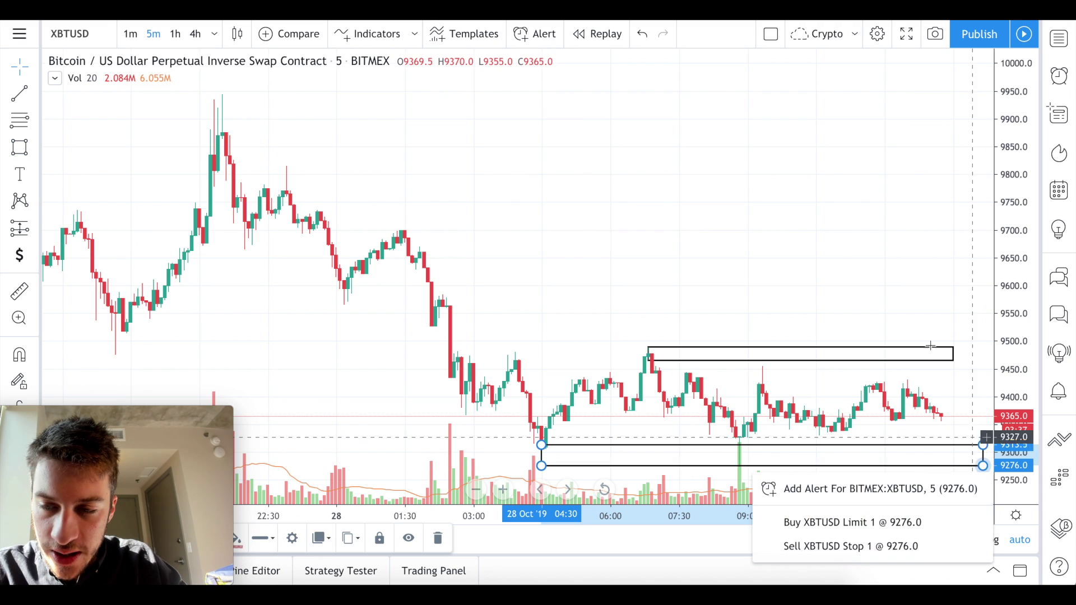
click(911, 272)
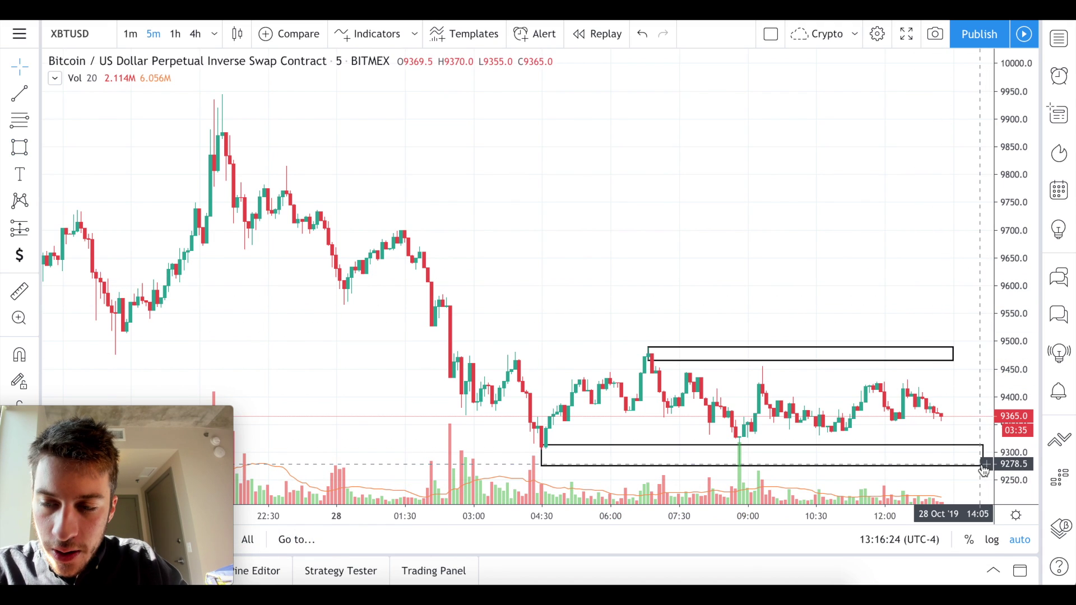
Shorten the lower rectangle so that its end nearly lines up with the end of the upper rectangle.
click(988, 465)
drag(964, 465, 941, 463)
click(896, 245)
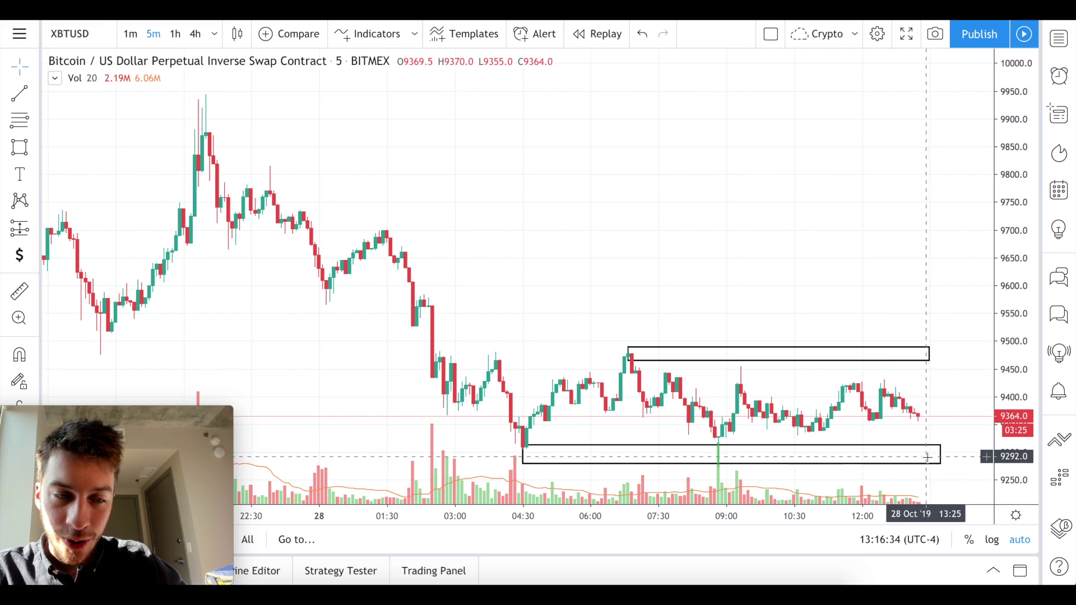
Return to the XBTUSD footprint chart and set its timeframe to Daily.
key(alt+Tab)
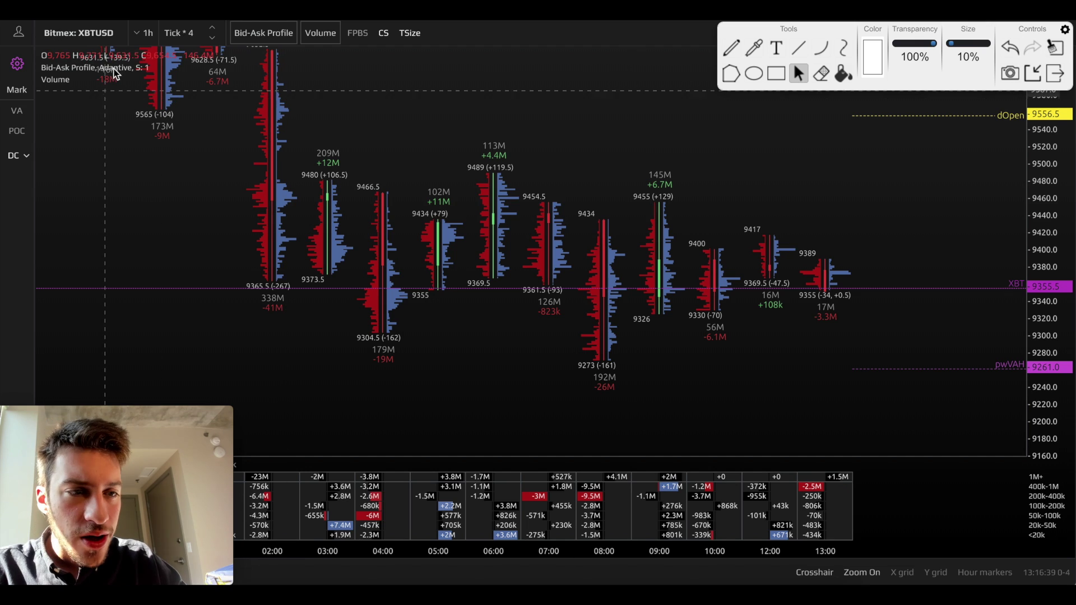
click(134, 32)
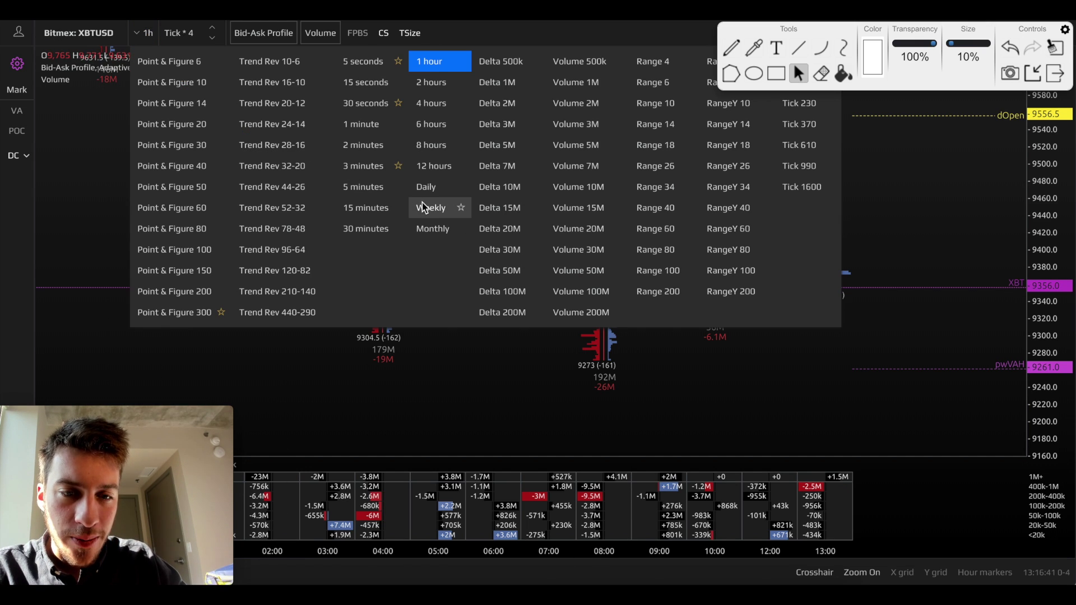
click(425, 187)
drag(877, 157, 657, 171)
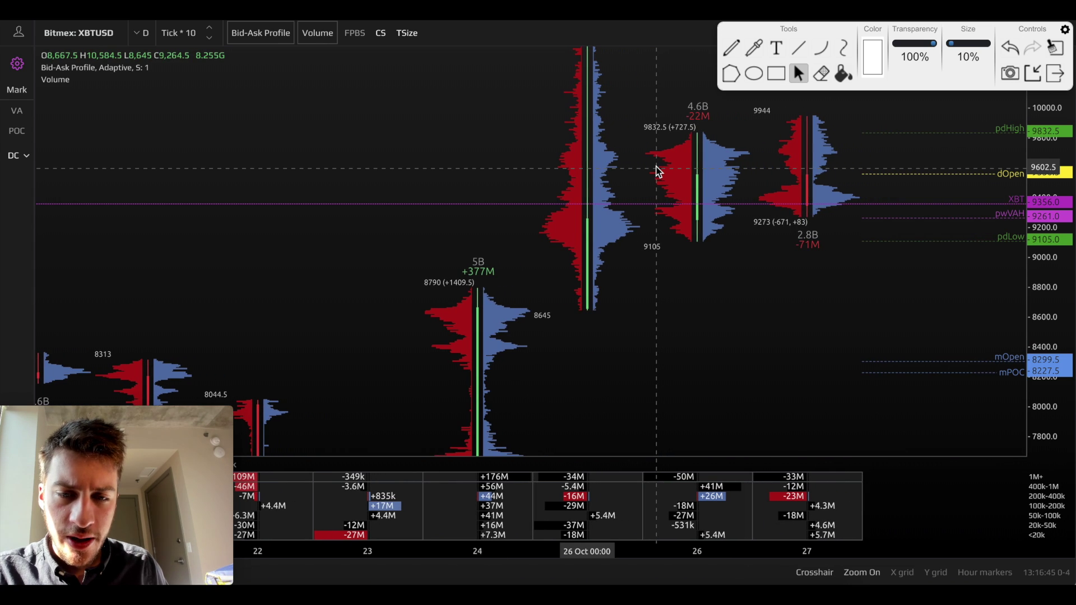
Examine the daily bid-ask profiles of the recent rally and the preceding mid-October range for volume at their extremes.
drag(789, 176, 774, 224)
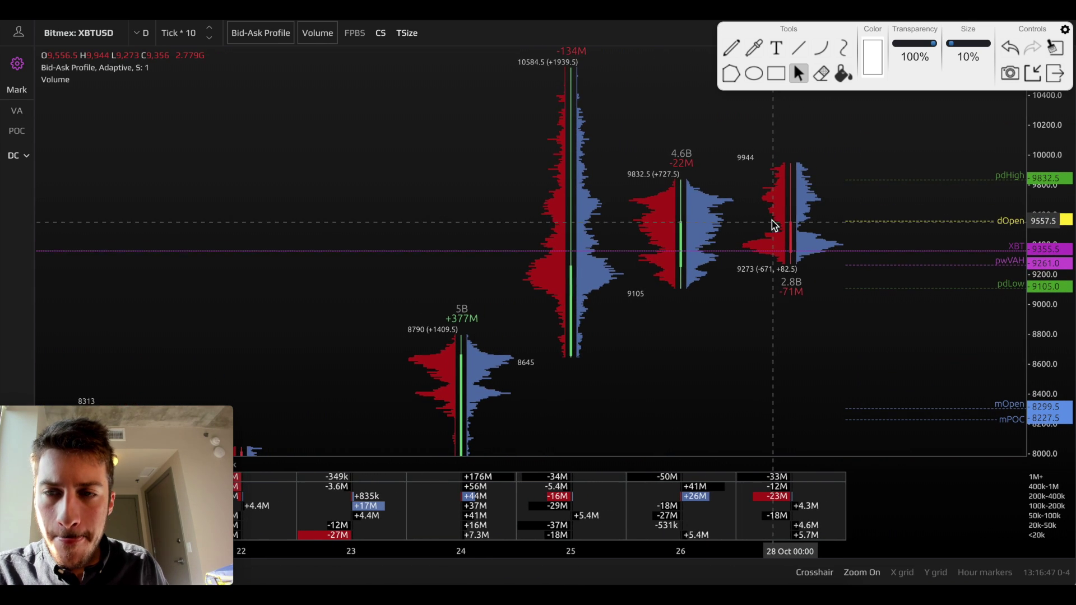
drag(446, 372, 442, 298)
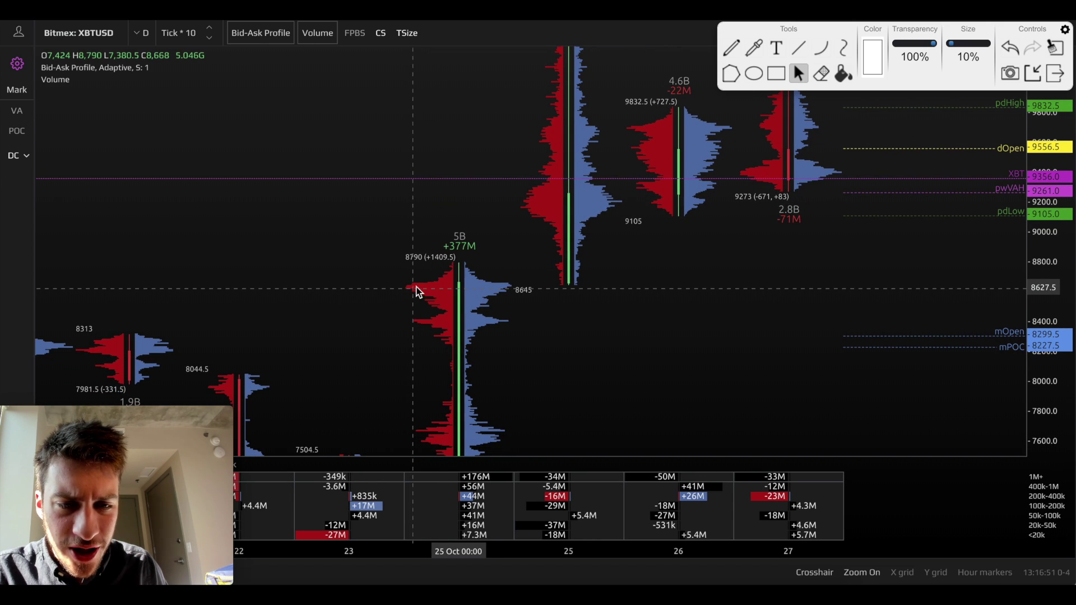
drag(428, 278, 422, 307)
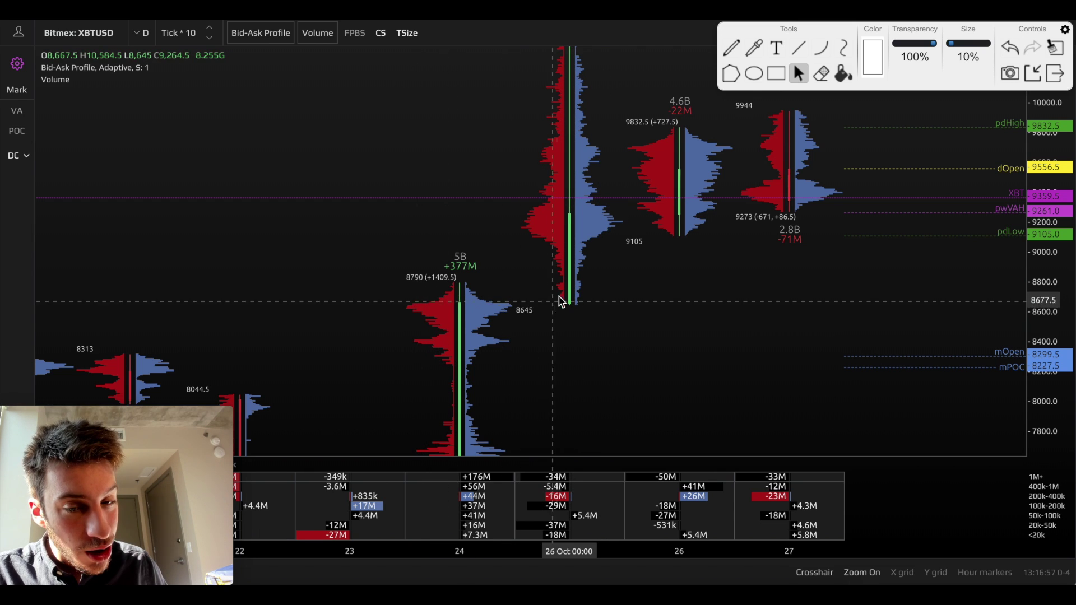
drag(570, 308, 574, 343)
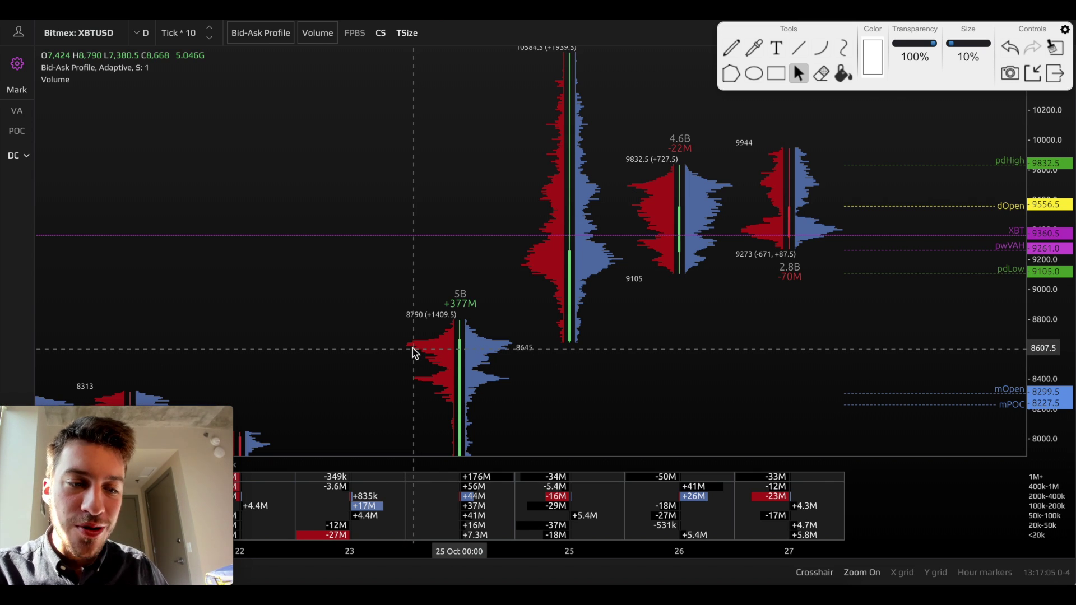
drag(413, 348, 419, 374)
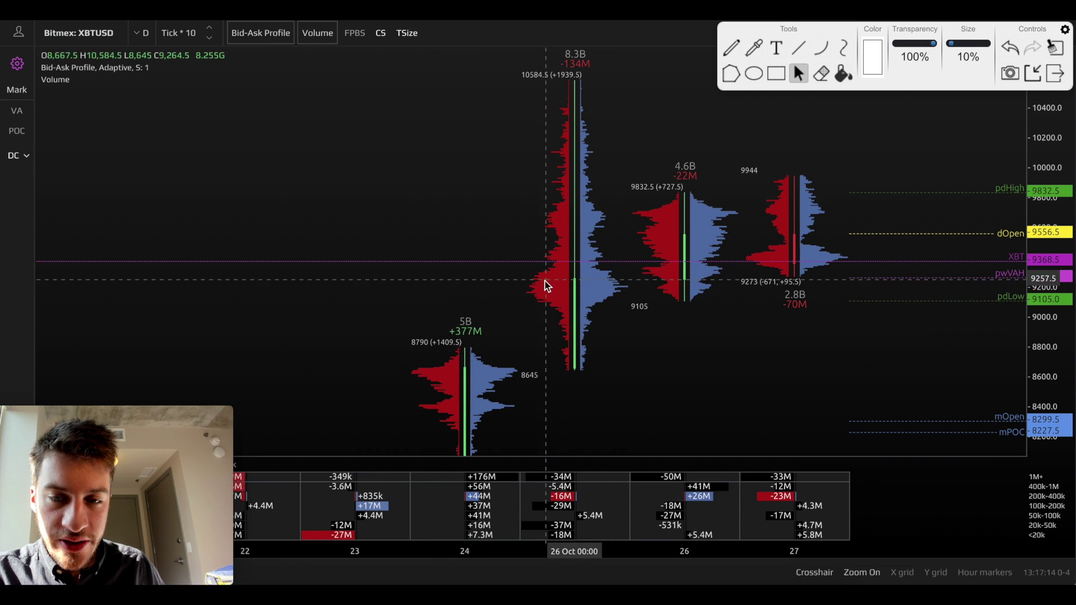
drag(660, 294, 664, 300)
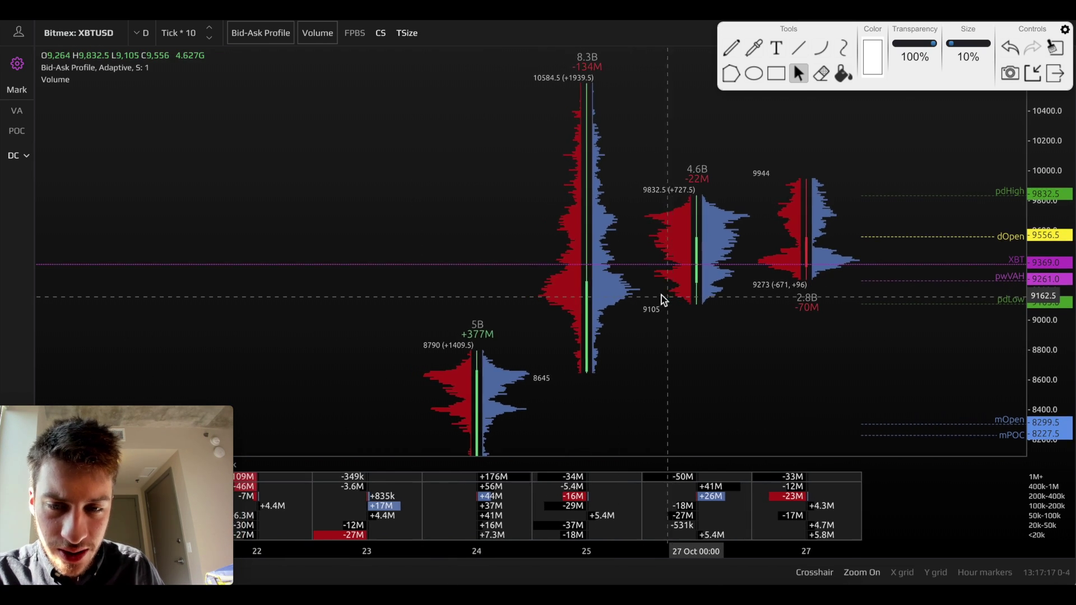
drag(695, 305, 708, 237)
drag(633, 230, 668, 233)
scroll(694, 234, left, 10)
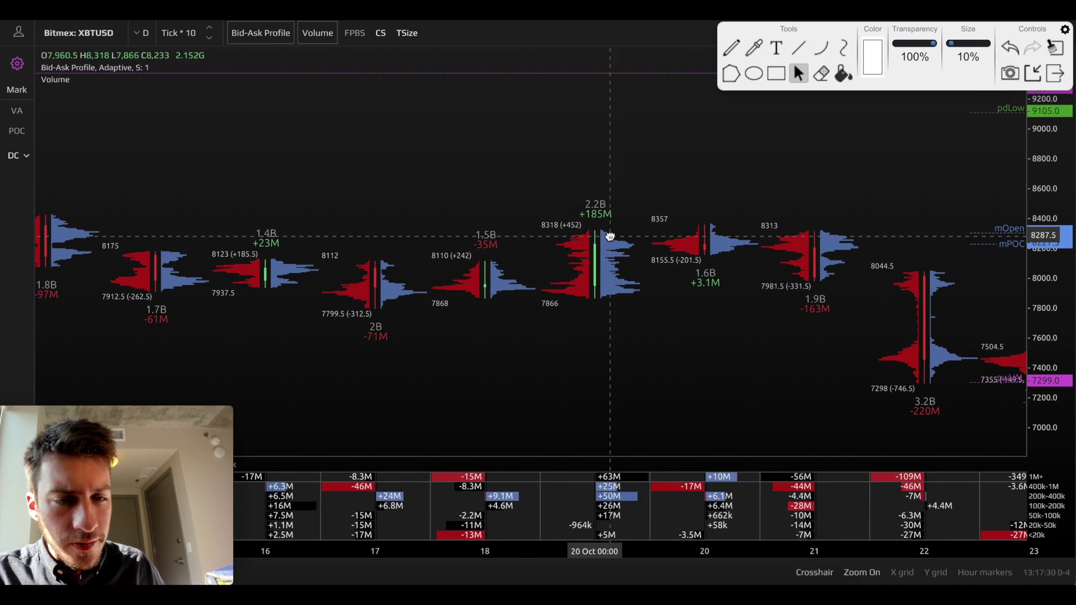
Examine the daily bid-ask profiles from early to mid-October for how volume is distributed at each day's high and low.
scroll(656, 247, left, 8)
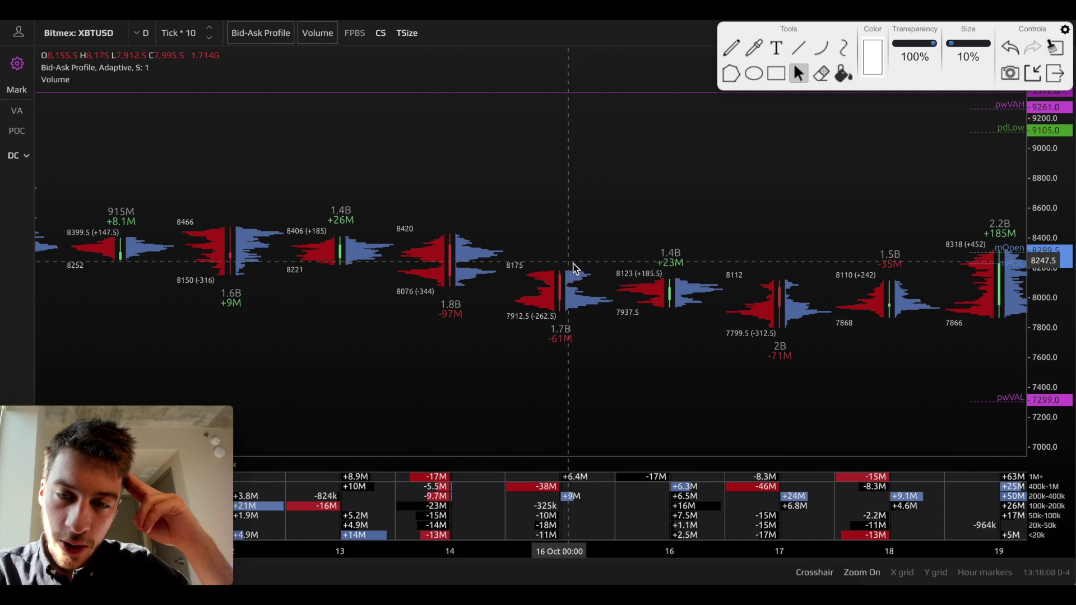
drag(572, 264, 487, 266)
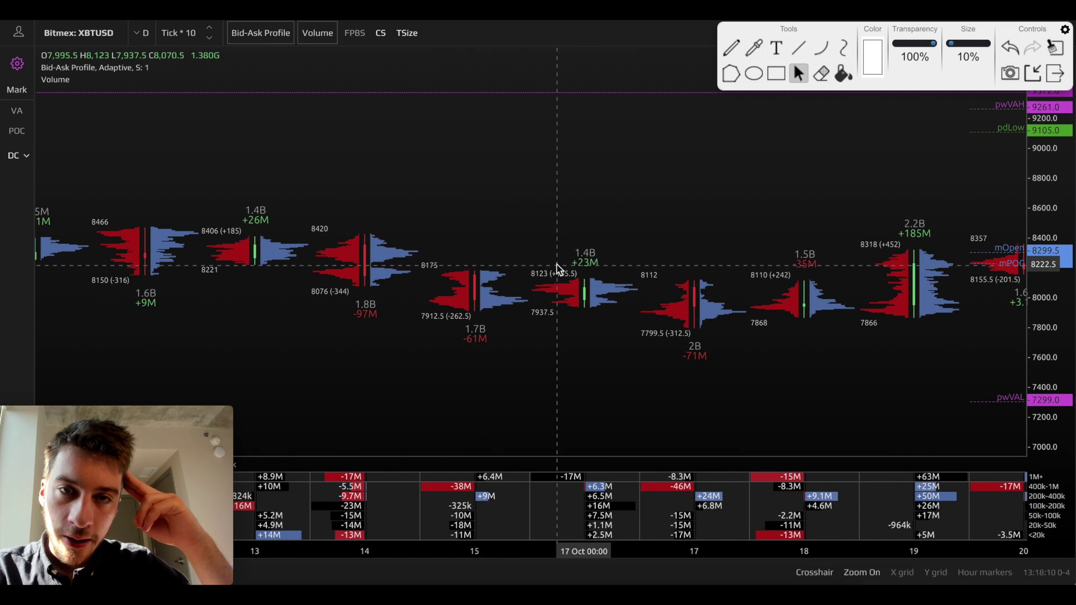
drag(446, 273, 437, 235)
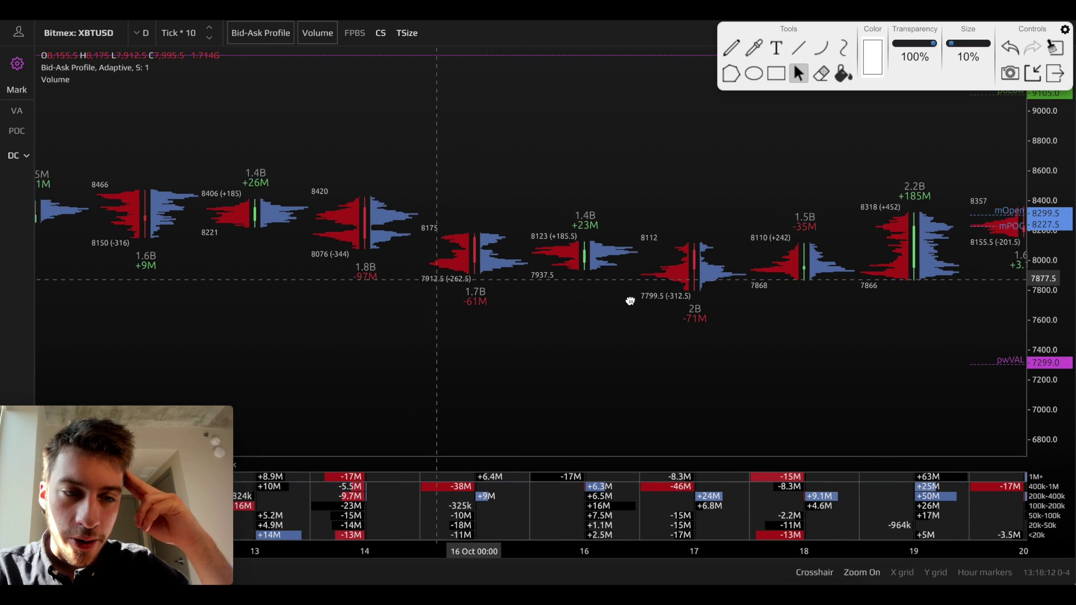
scroll(630, 300, left, 10)
drag(472, 364, 681, 358)
click(258, 45)
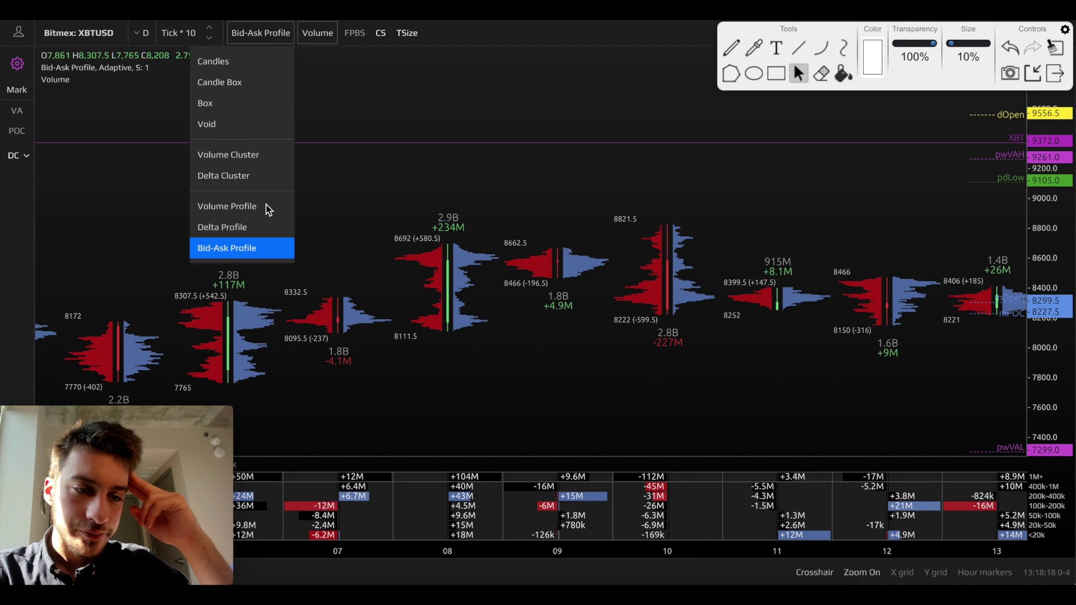
click(485, 370)
drag(483, 370, 471, 357)
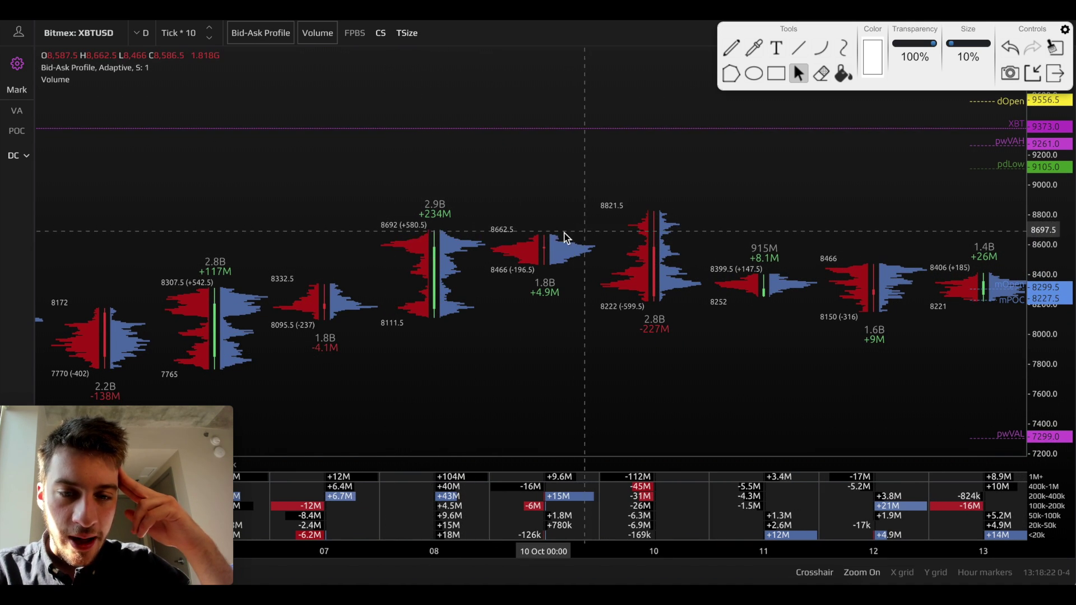
drag(566, 238, 247, 227)
Set the XBTUSD footprint chart's timeframe to 4 hours and go to the latest candles.
click(141, 36)
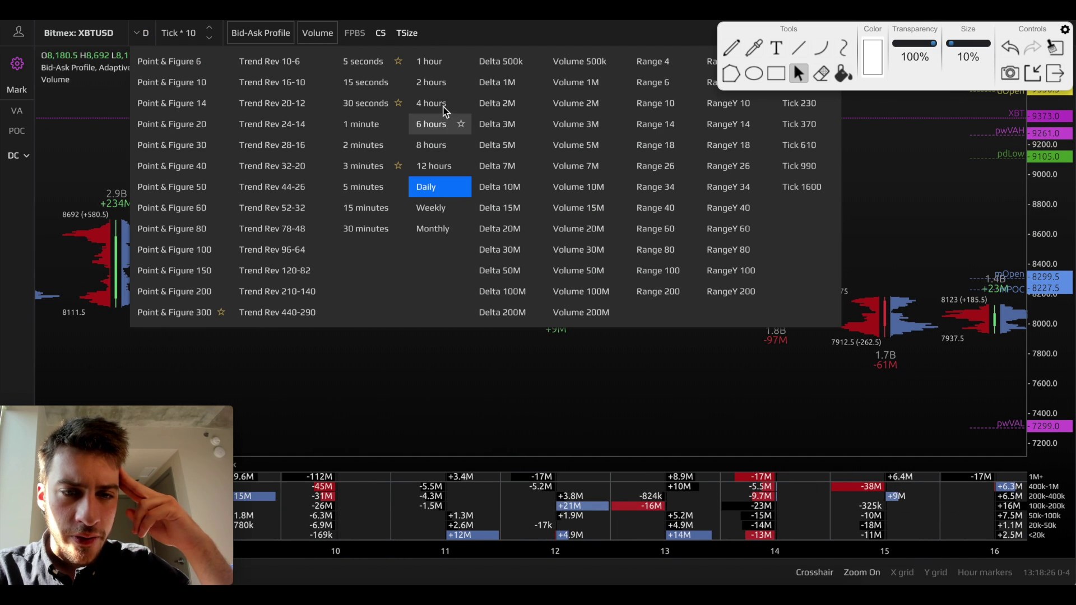
click(438, 102)
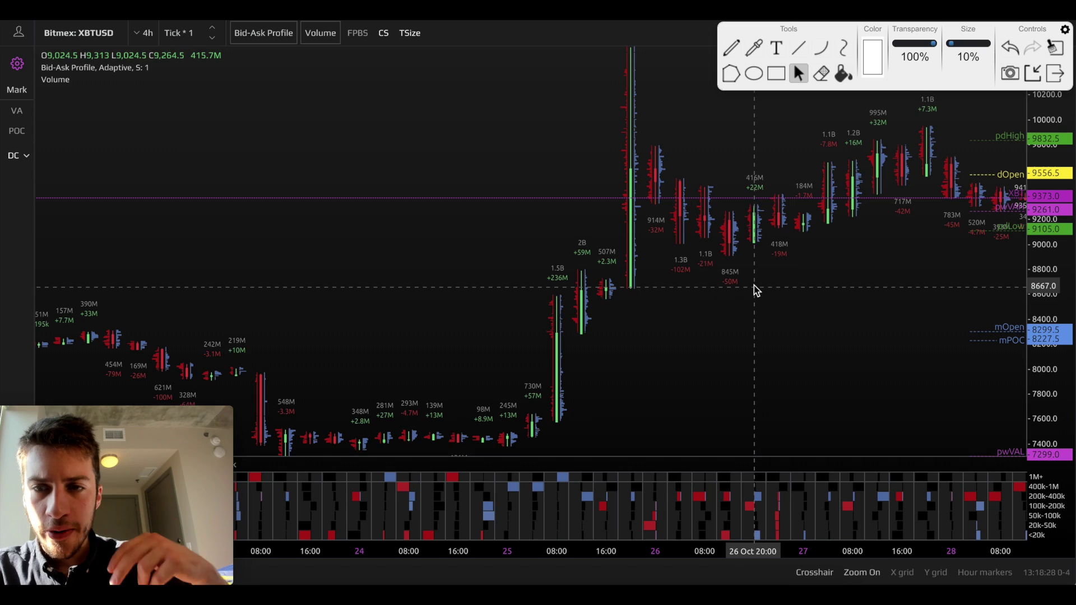
scroll(676, 277, up, 5)
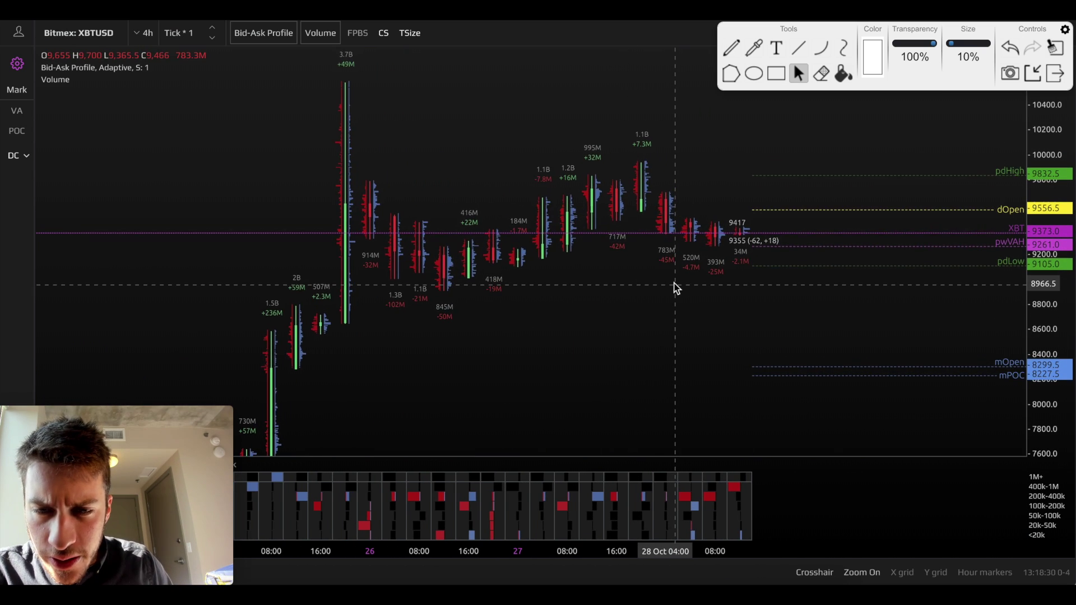
Examine the 4-hour bid-ask profiles from the large rally candle through 28 October, comparing volume at the swing highs and lows.
drag(673, 282, 552, 315)
drag(604, 292, 761, 302)
drag(604, 333, 600, 293)
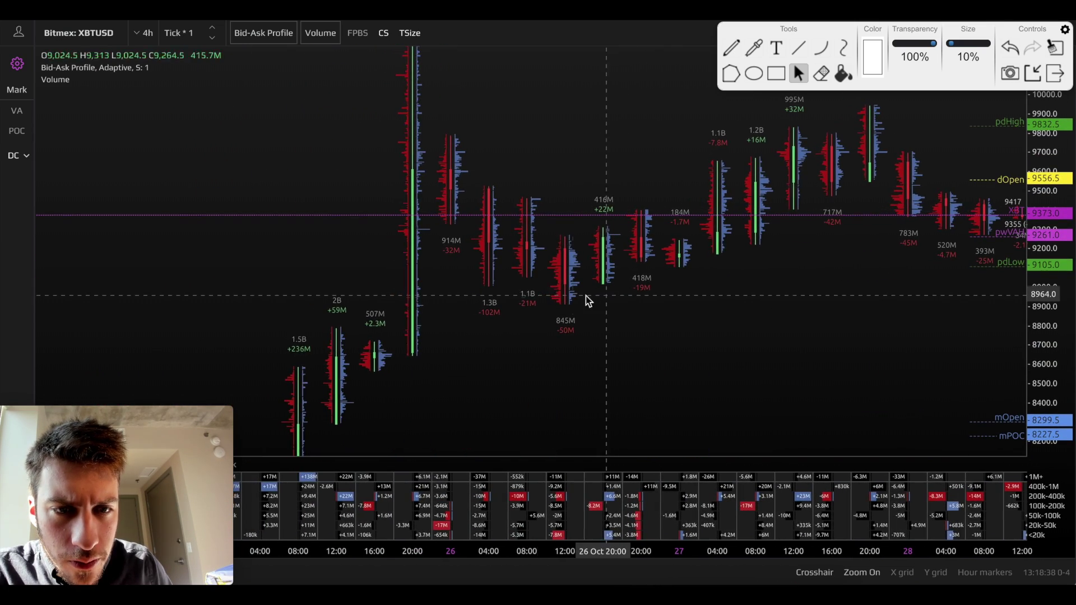
scroll(558, 297, up, 3)
drag(535, 291, 524, 343)
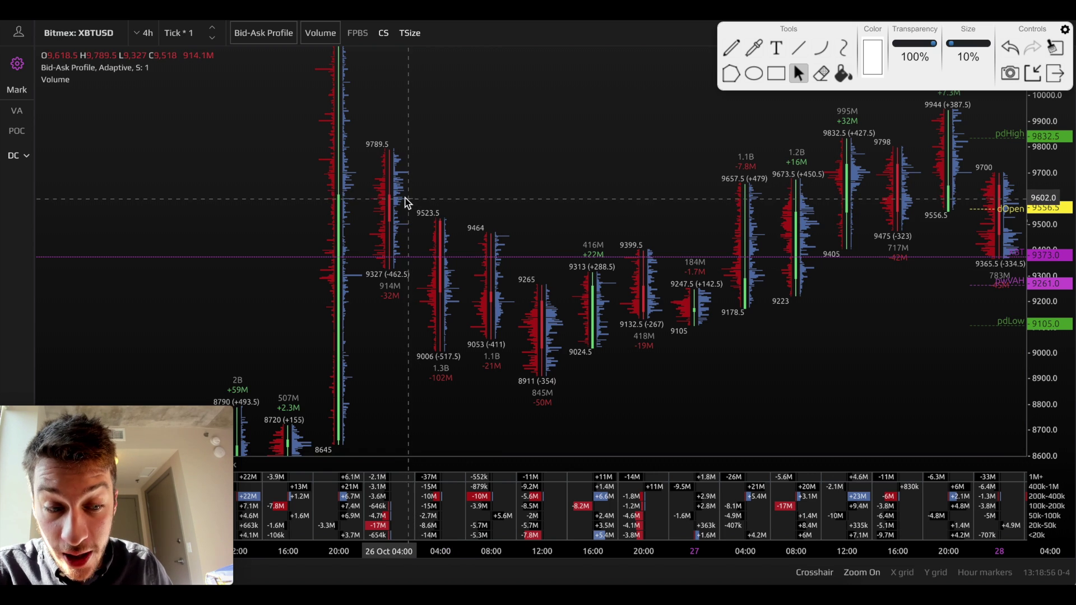
drag(767, 234, 700, 238)
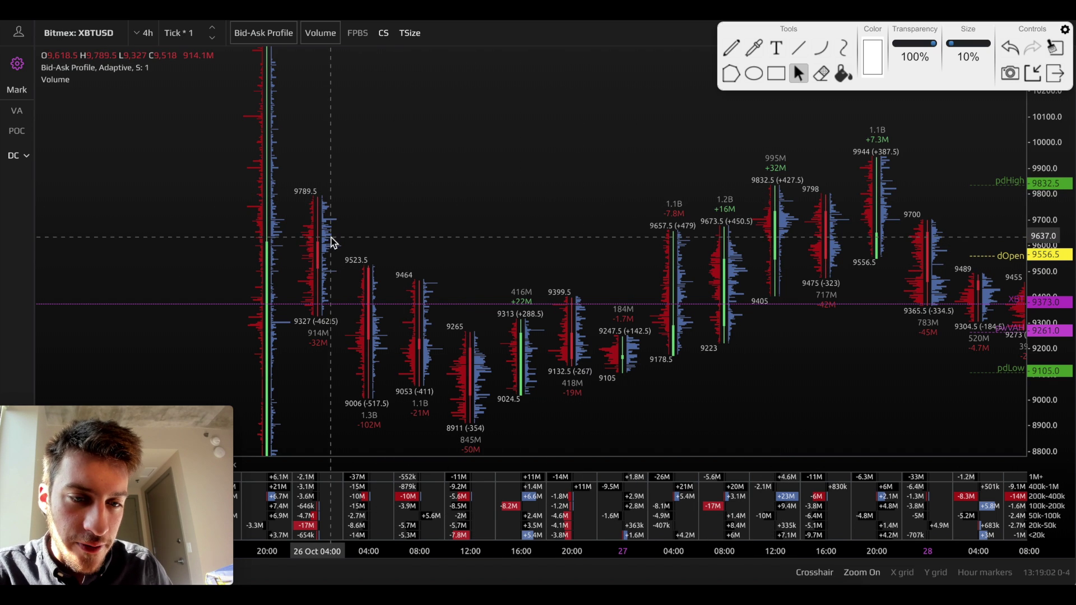
drag(372, 233, 354, 149)
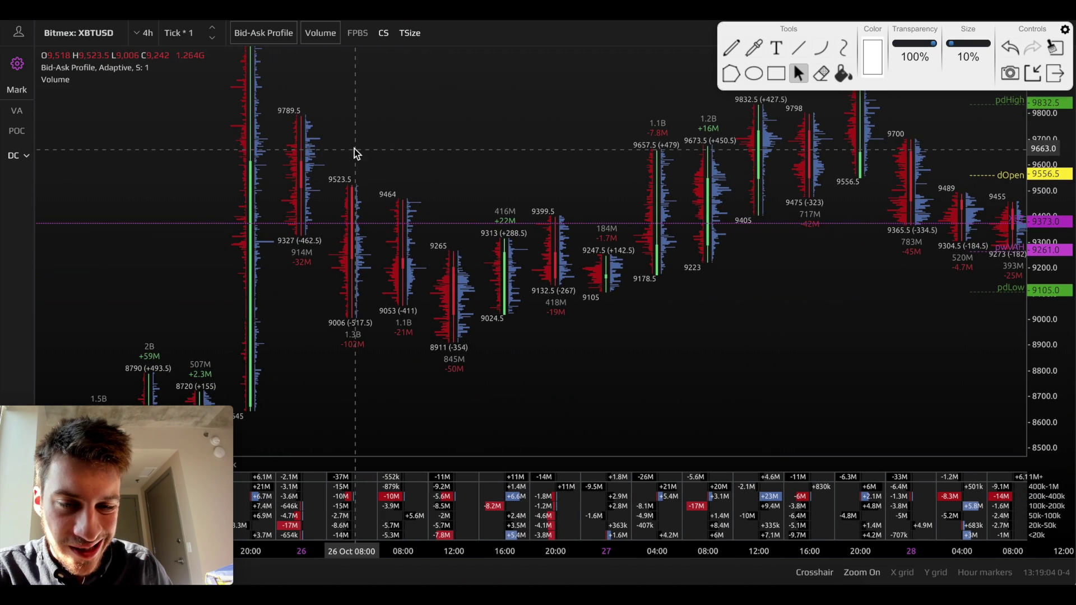
scroll(474, 236, down, 3)
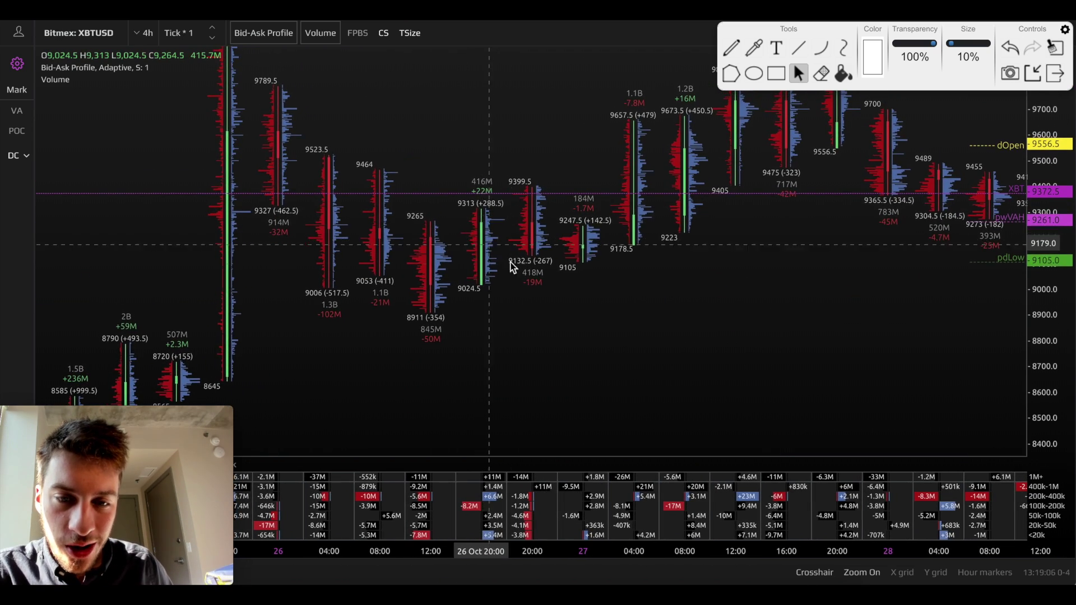
scroll(549, 289, right, 10)
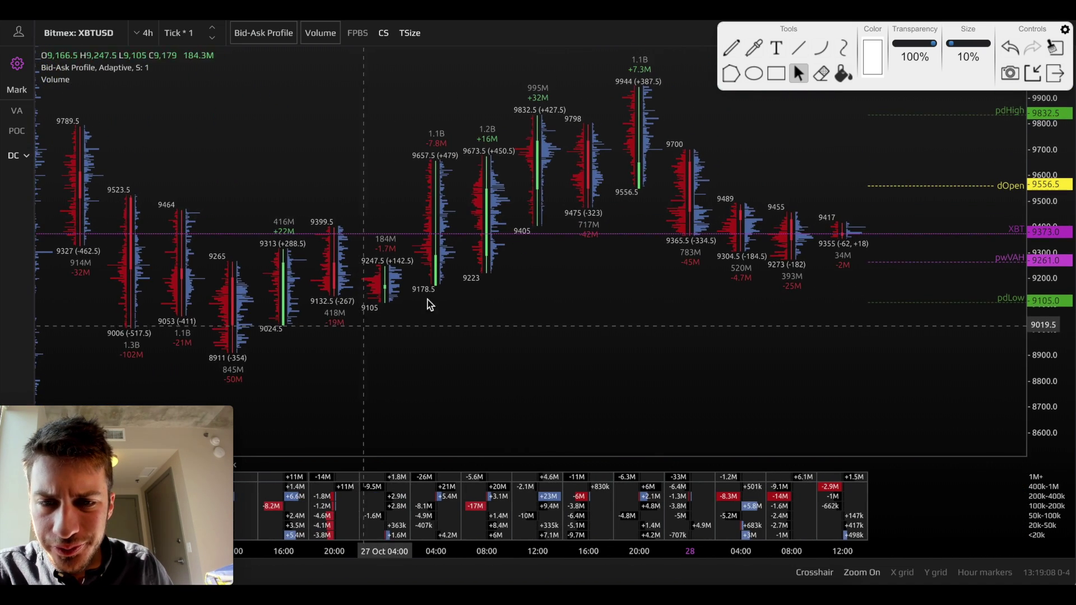
scroll(549, 291, down, 5)
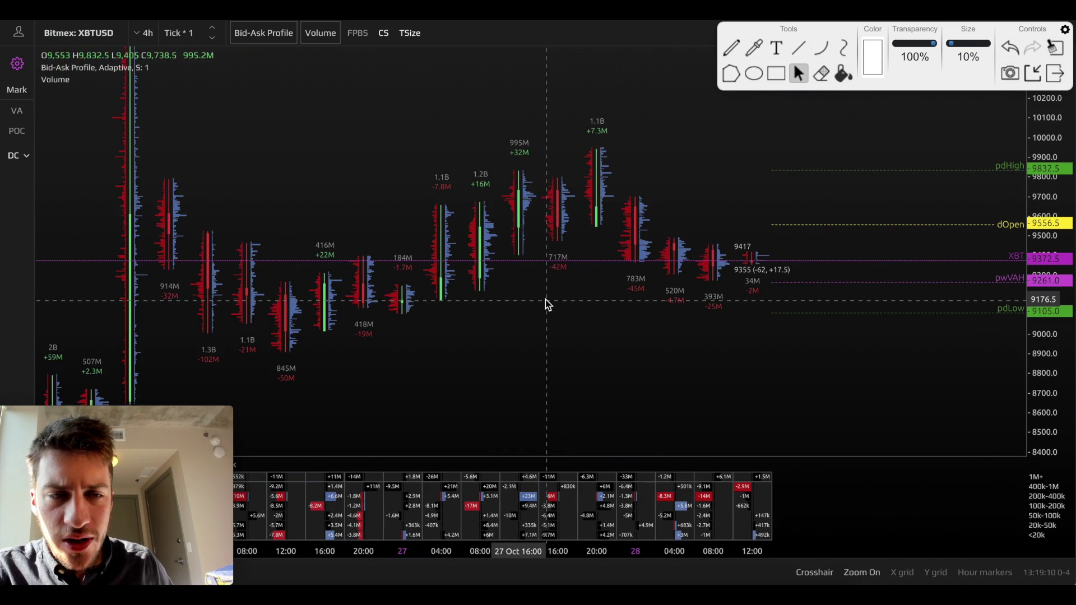